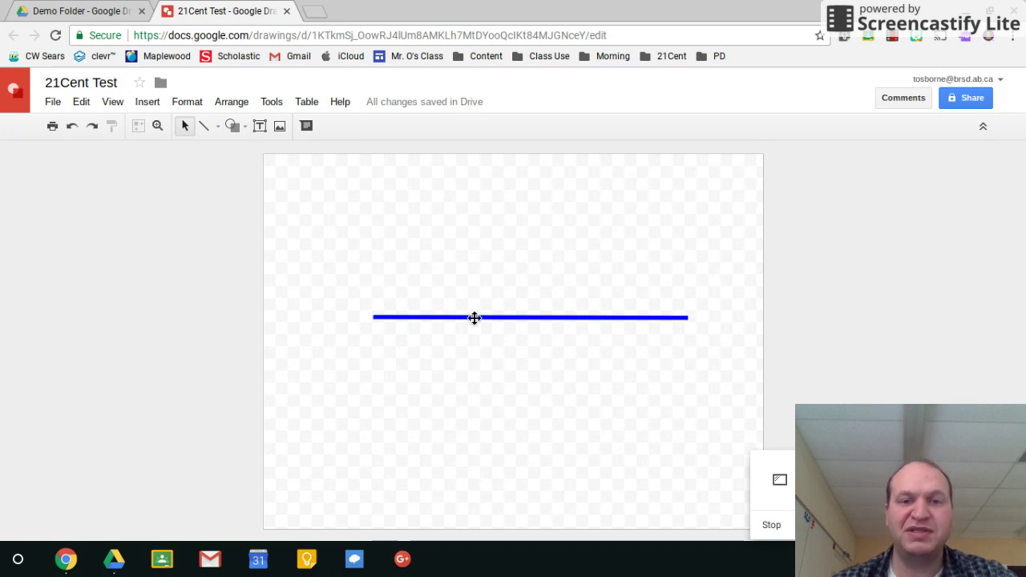
Draw a small oval circle at the left end of the blue line
{"action": "left_click", "coordinate": [246, 130]}
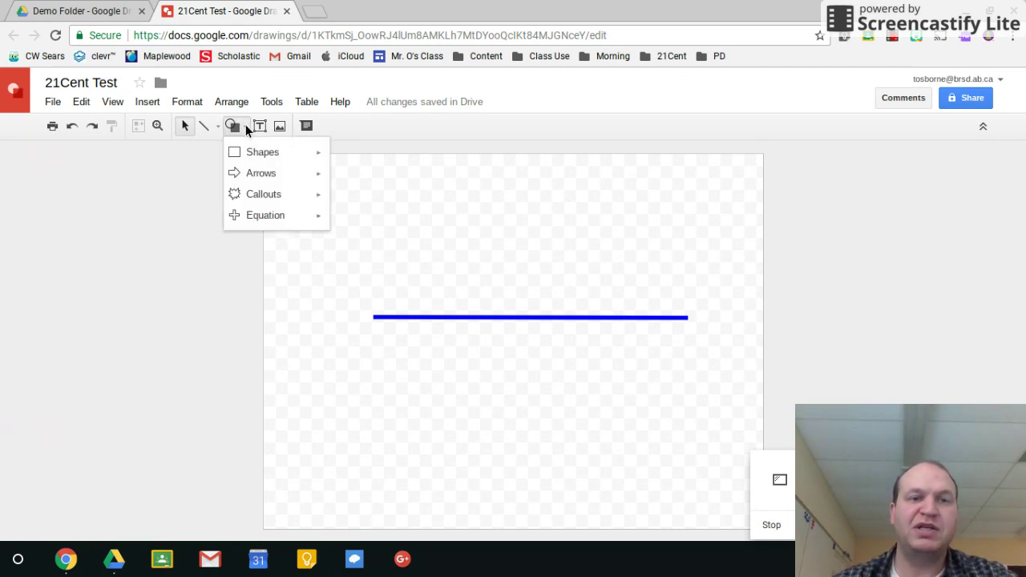
{"action": "mouse_move", "coordinate": [277, 152]}
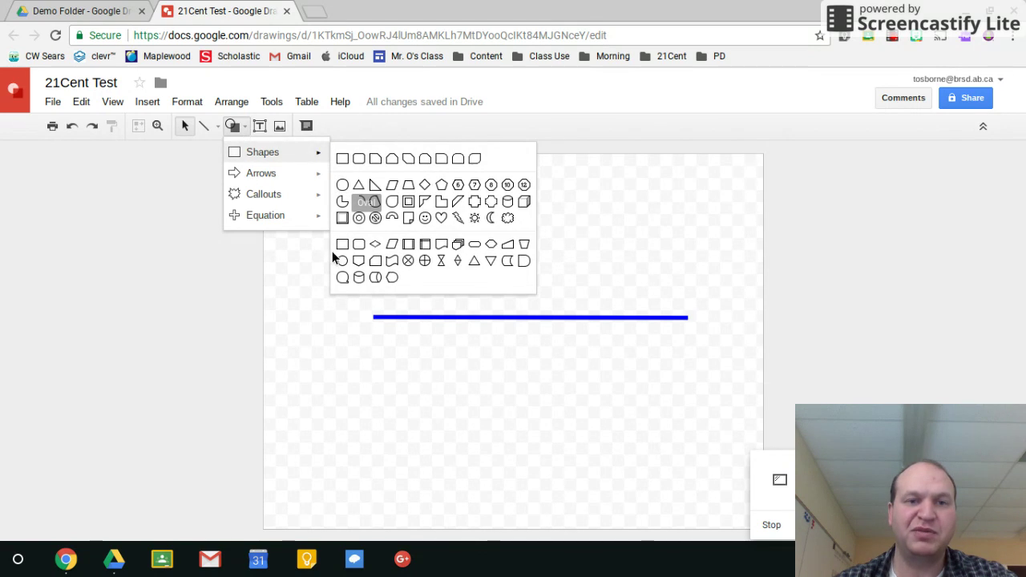
{"action": "left_click", "coordinate": [342, 184]}
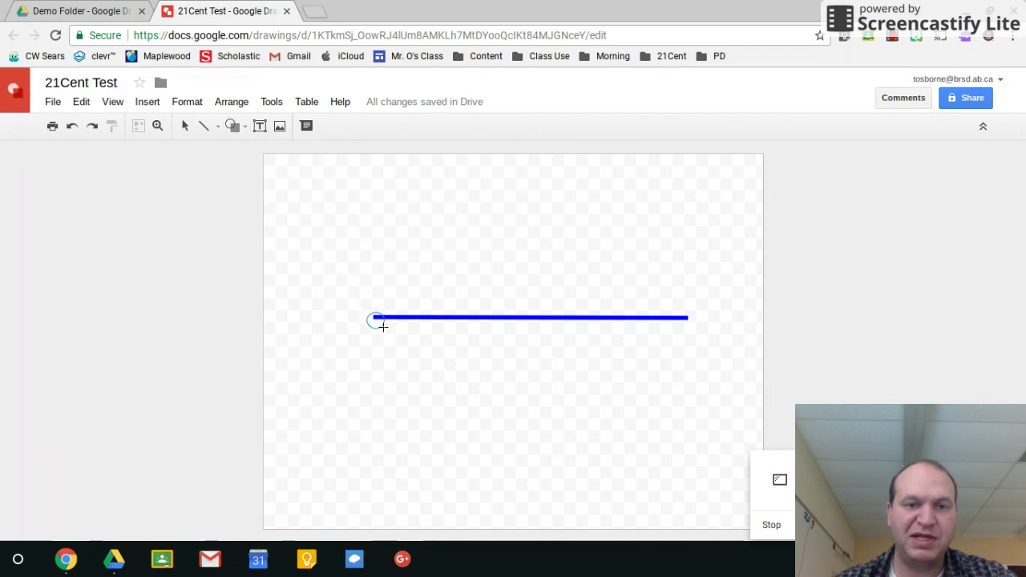
{"action": "left_click_drag", "start_coordinate": [366, 311], "coordinate": [386, 329]}
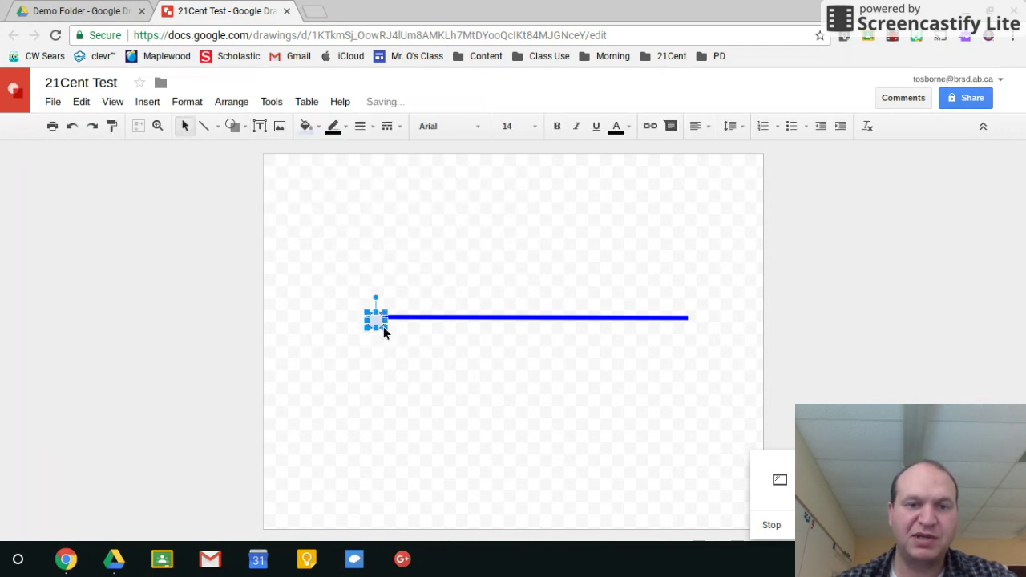
Fill the new circle with blue and reselect it
{"action": "left_click", "coordinate": [308, 127]}
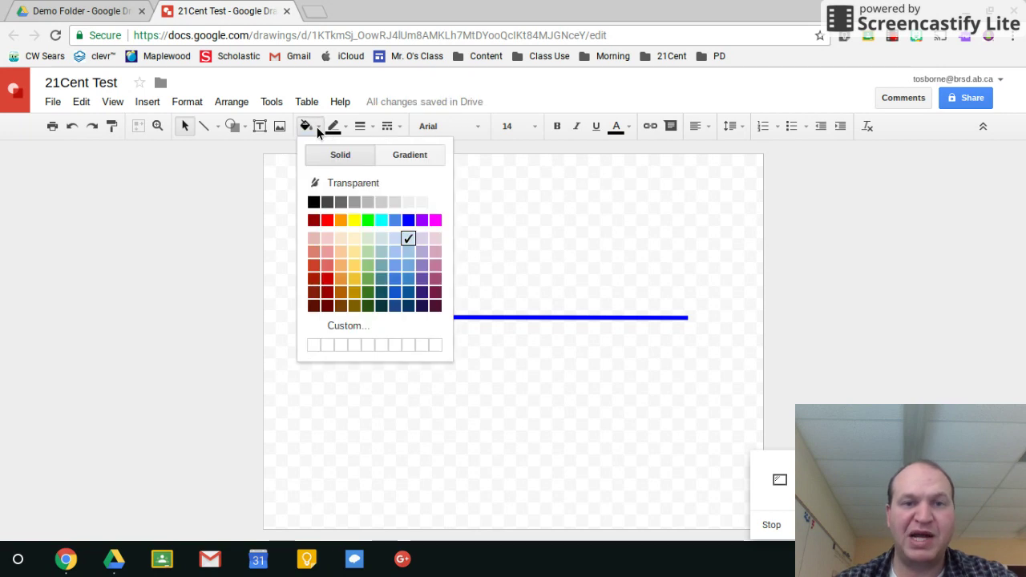
{"action": "left_click", "coordinate": [408, 221]}
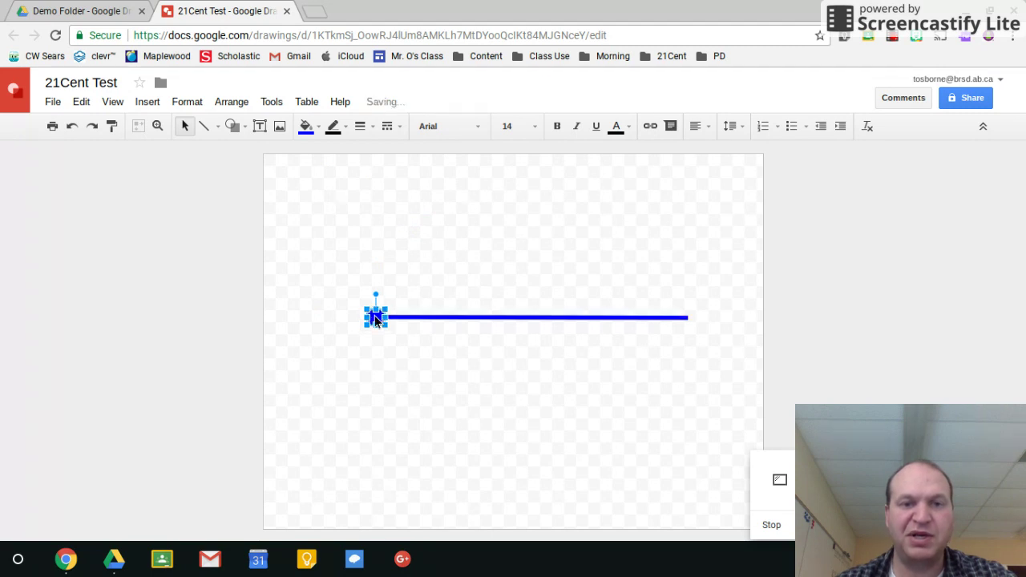
{"action": "left_click", "coordinate": [399, 308]}
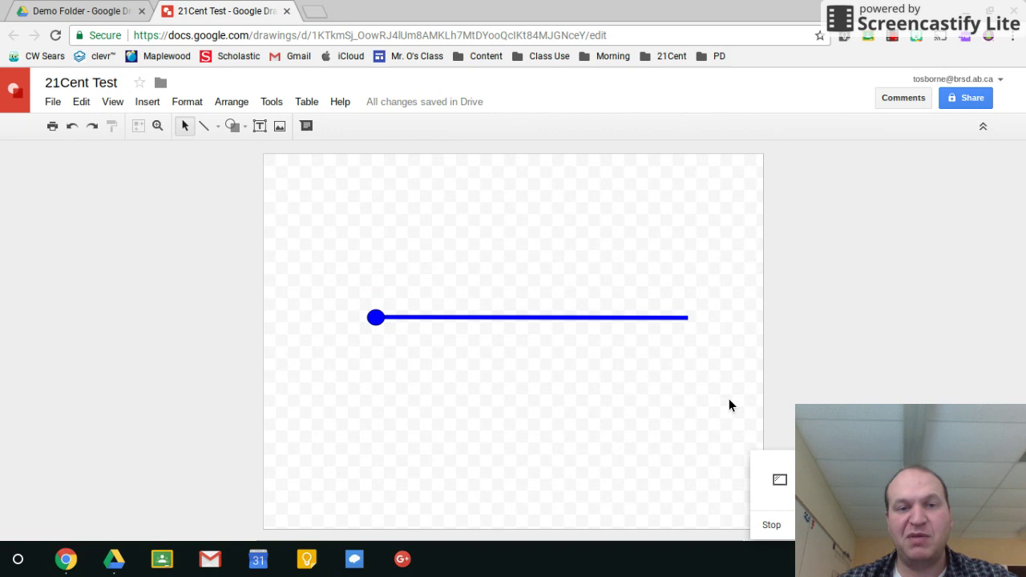
{"action": "left_click", "coordinate": [374, 318]}
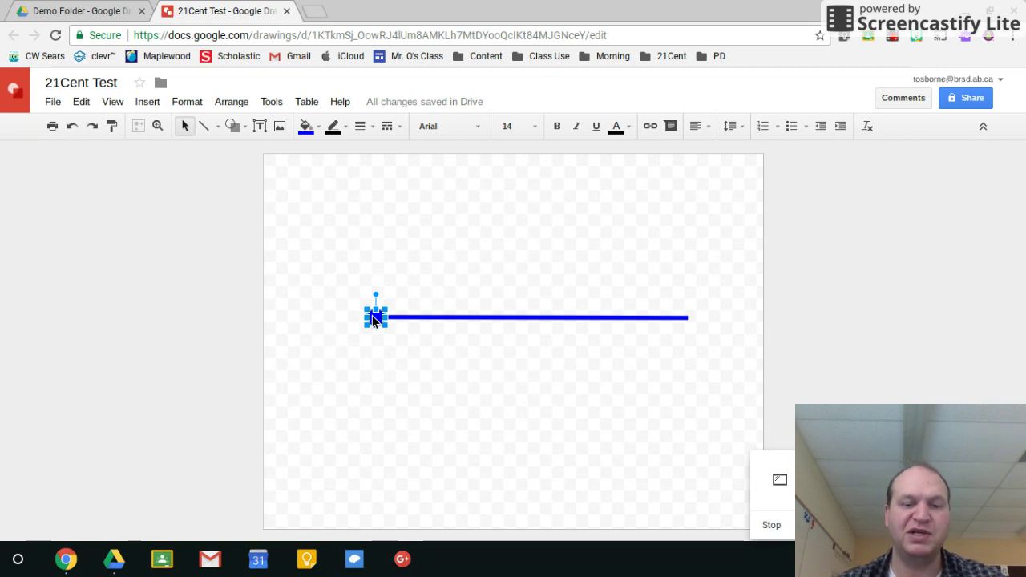
Make several copies of the blue circle with Ctrl+D
{"action": "key", "text": "Right"}
{"action": "key", "text": "Right"}
{"action": "key", "text": "Down"}
{"action": "key", "text": "Down"}
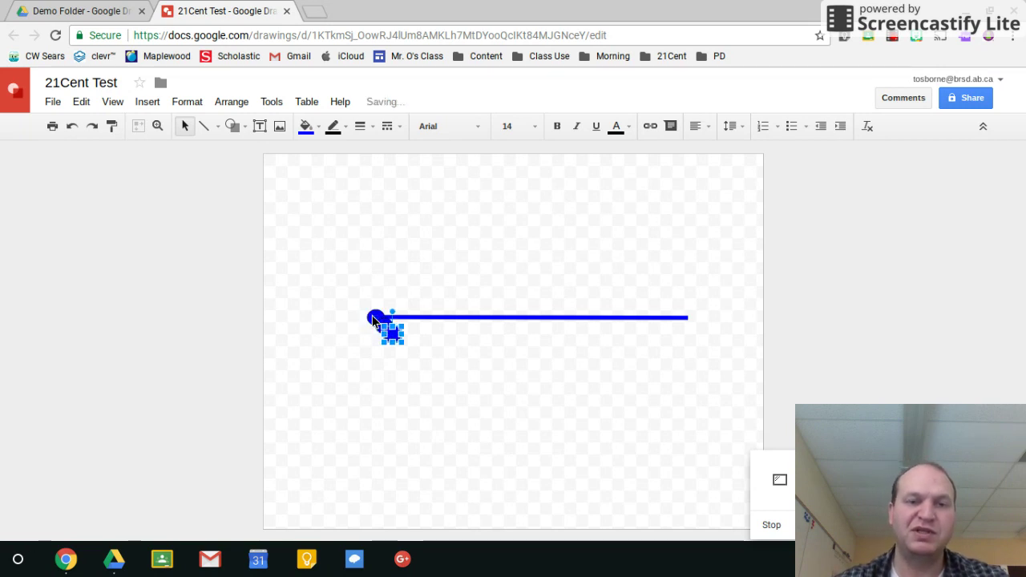
{"action": "key", "text": "ctrl+d"}
{"action": "key", "text": "ctrl+d"}
{"action": "key", "text": "ctrl+d"}
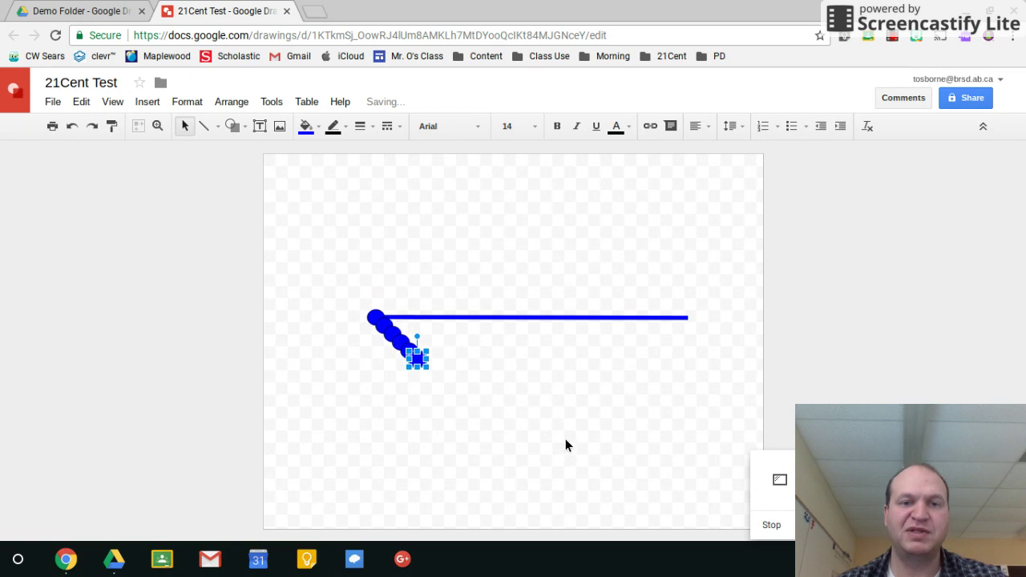
Drag the copied circles up onto the line beside the first circle
{"action": "left_click", "coordinate": [487, 399]}
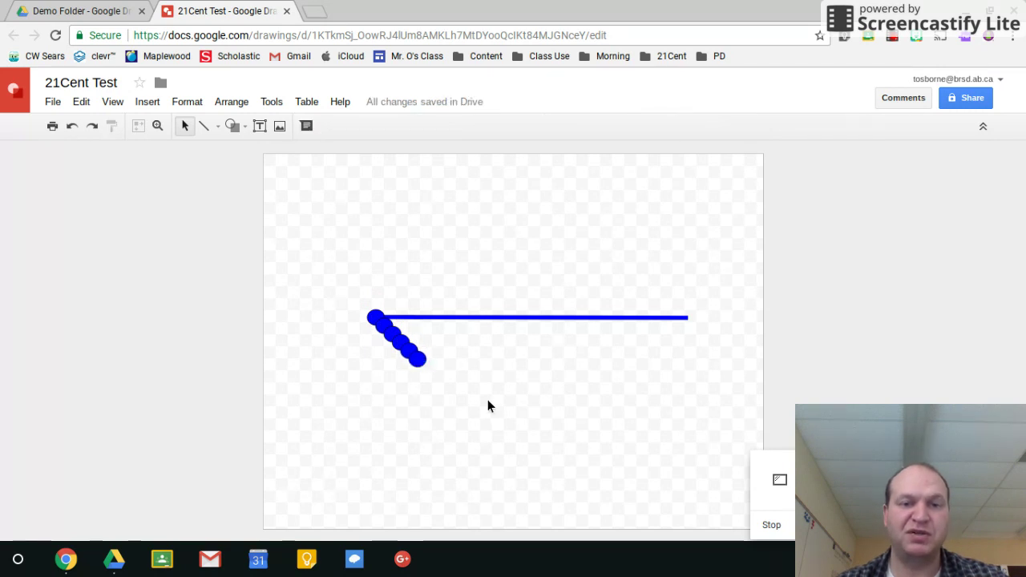
{"action": "left_click", "coordinate": [389, 328]}
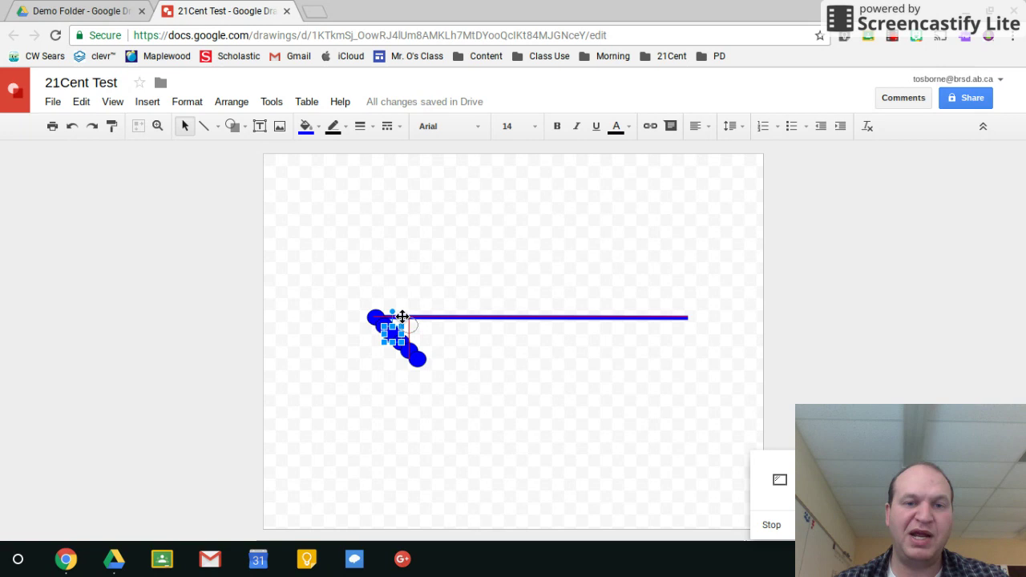
{"action": "left_click_drag", "start_coordinate": [393, 331], "coordinate": [431, 310]}
{"action": "left_click", "coordinate": [388, 320]}
{"action": "left_click", "coordinate": [402, 337]}
{"action": "left_click", "coordinate": [407, 346]}
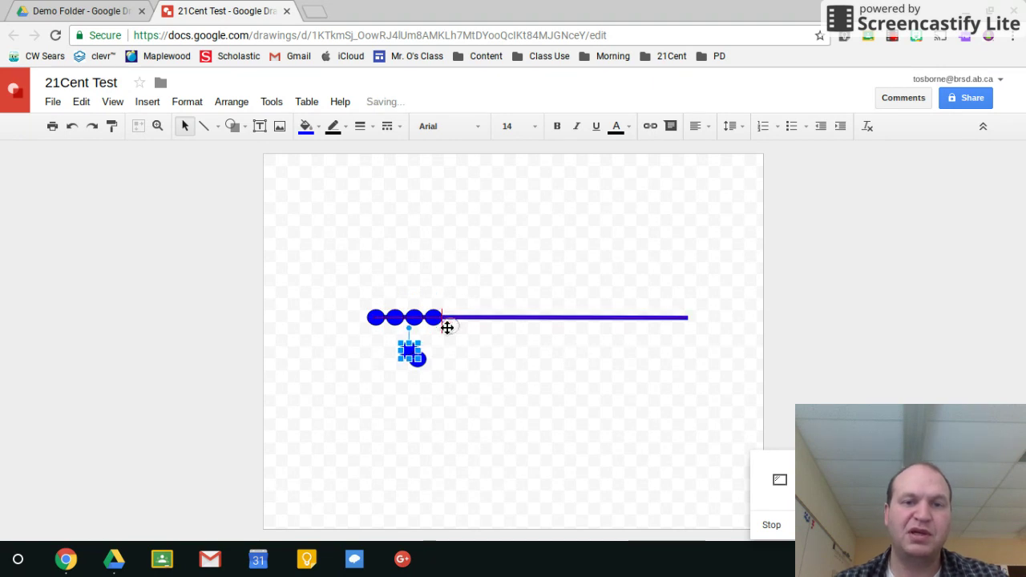
{"action": "left_click_drag", "start_coordinate": [453, 317], "coordinate": [452, 317]}
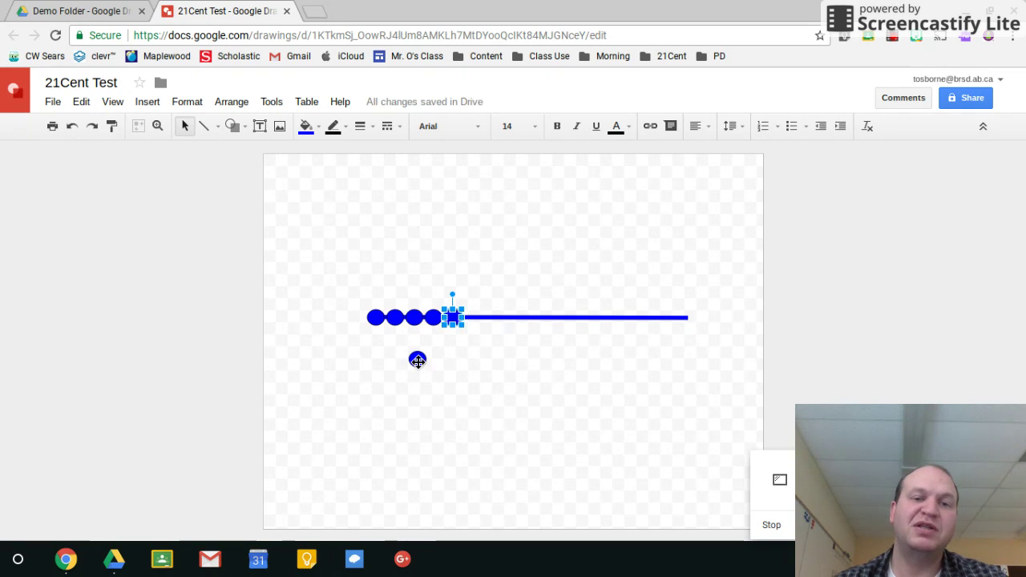
Move the last circle to the line's right end, then select the line with all circles
{"action": "left_click", "coordinate": [418, 361]}
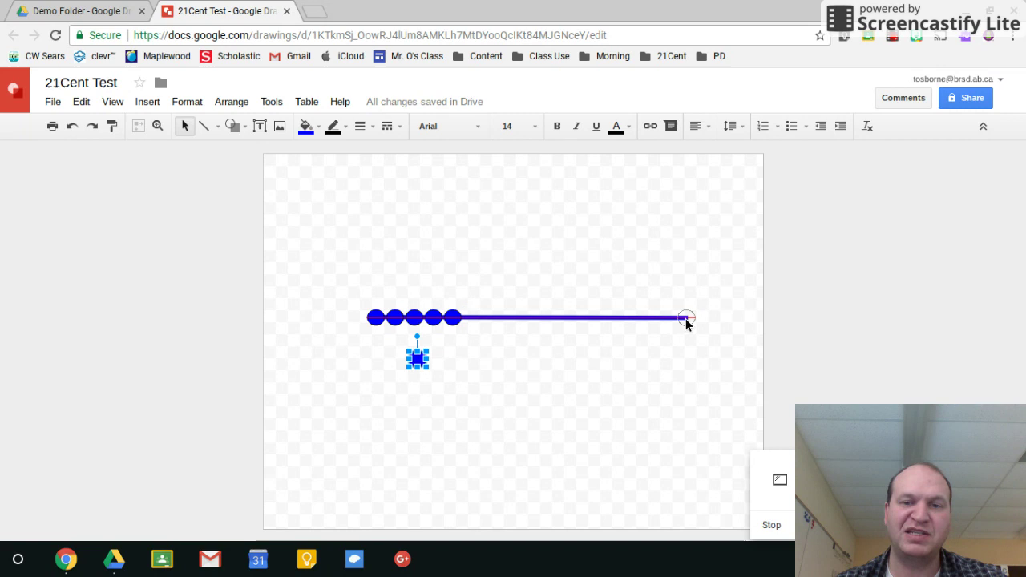
{"action": "left_click_drag", "start_coordinate": [417, 359], "coordinate": [685, 317]}
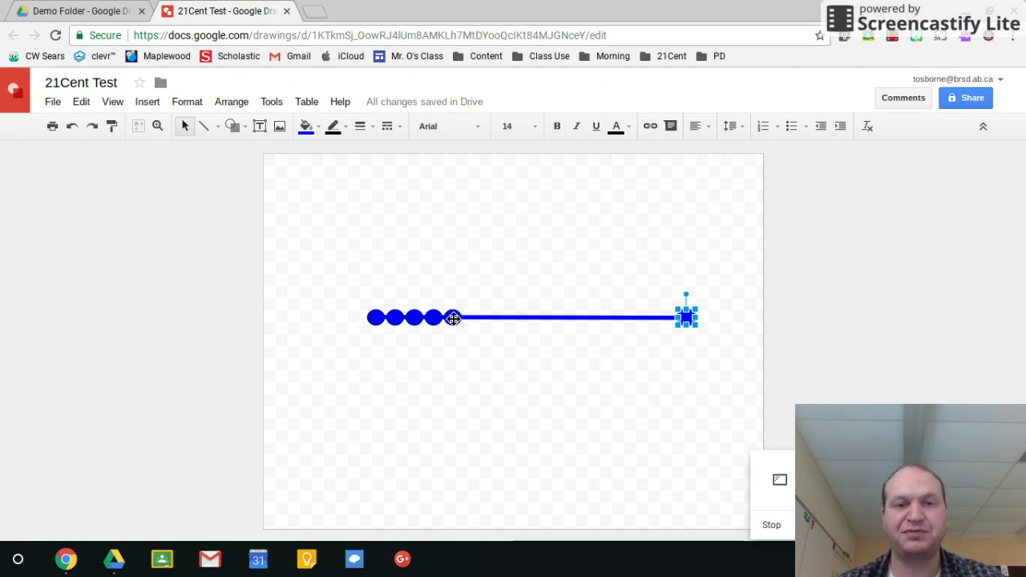
{"action": "left_click", "coordinate": [454, 319]}
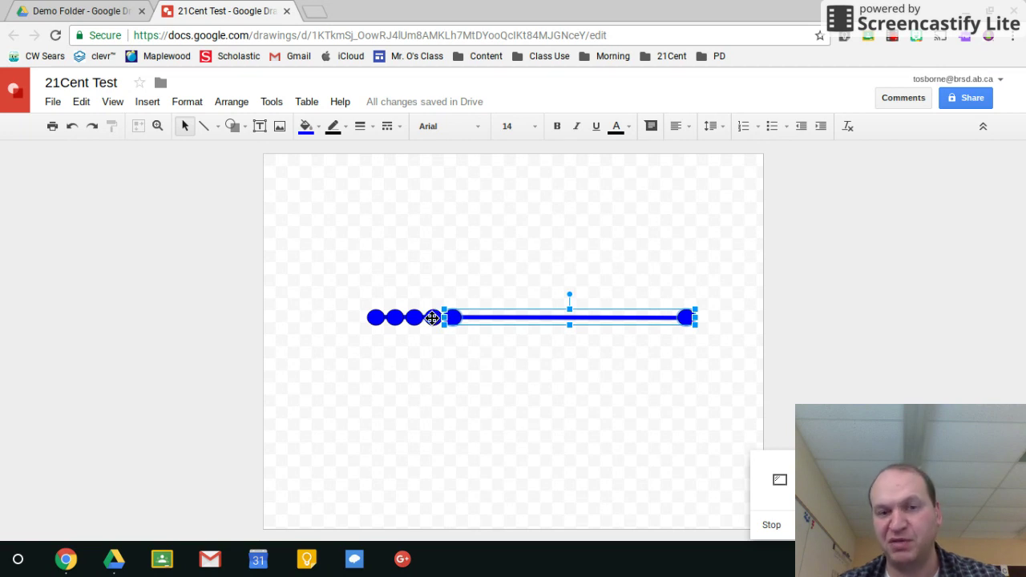
{"action": "left_click_drag", "start_coordinate": [432, 317], "coordinate": [373, 318]}
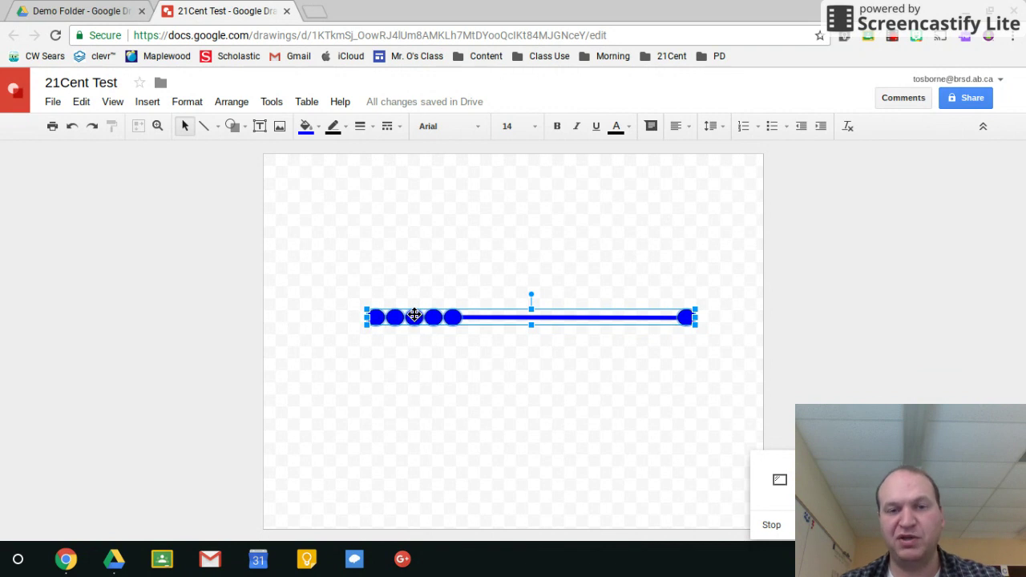
Distribute the six circles horizontally so they're evenly spaced, then deselect
{"action": "right_click", "coordinate": [415, 316]}
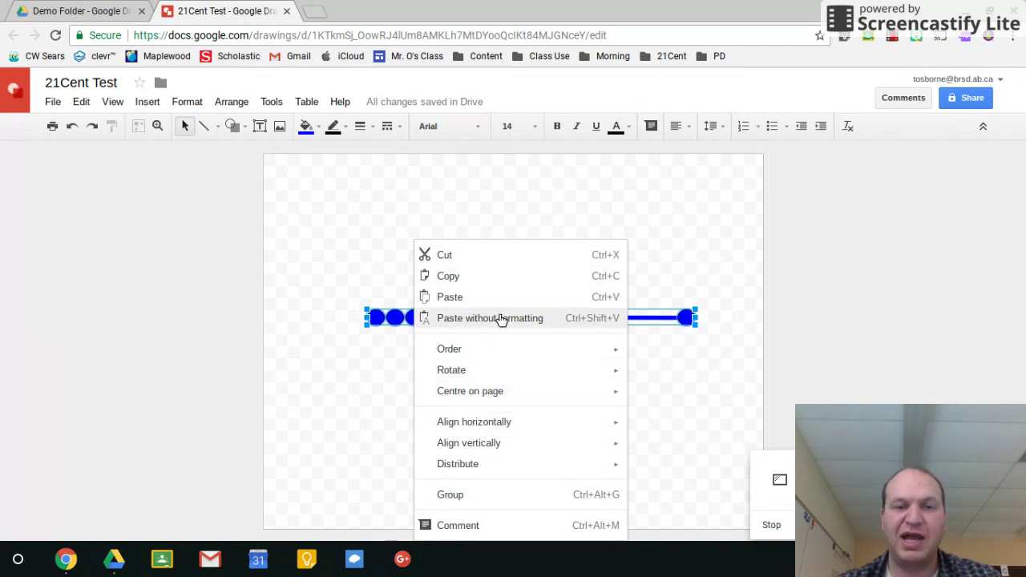
{"action": "mouse_move", "coordinate": [497, 463]}
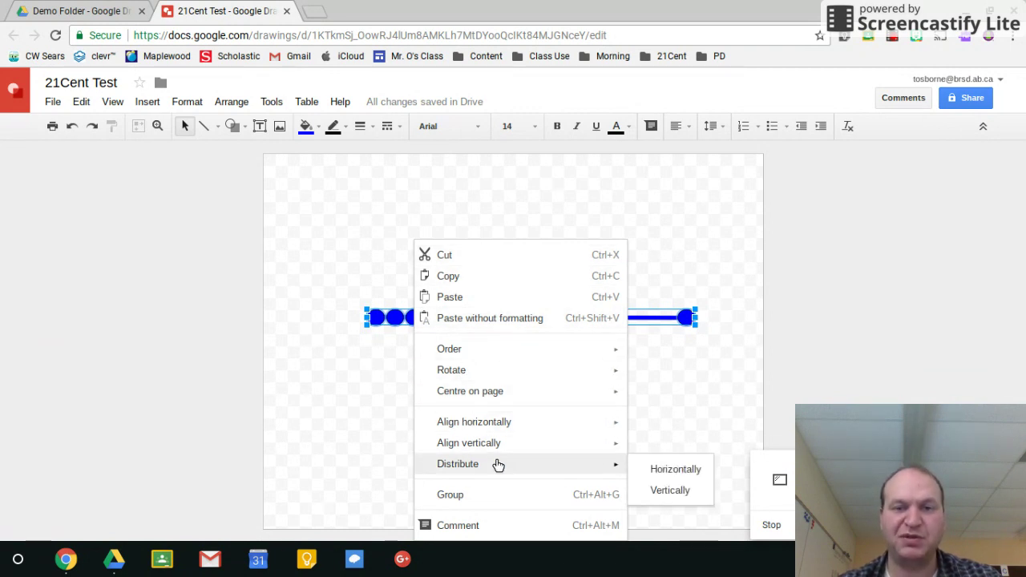
{"action": "left_click", "coordinate": [663, 471]}
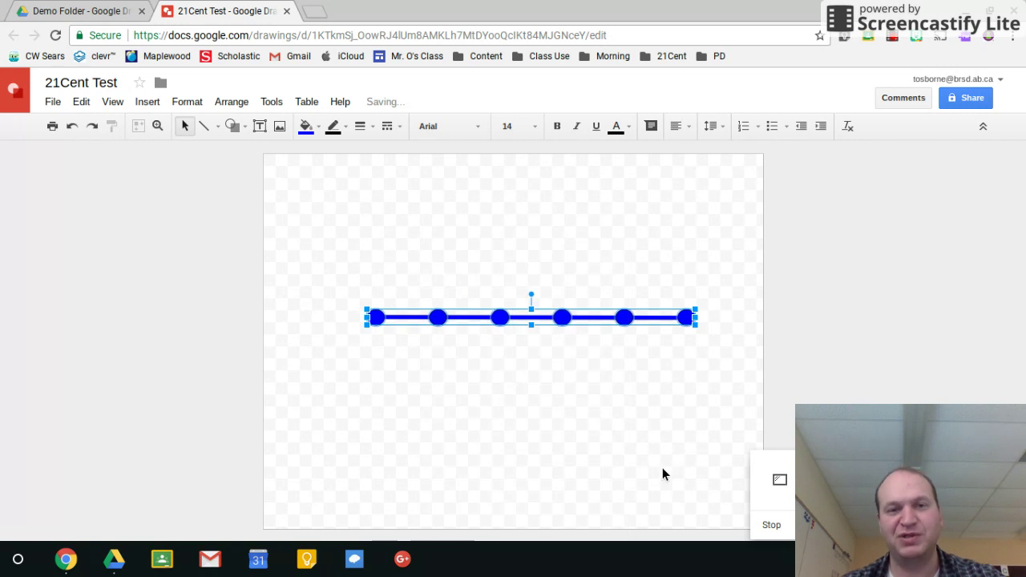
{"action": "left_click", "coordinate": [509, 392]}
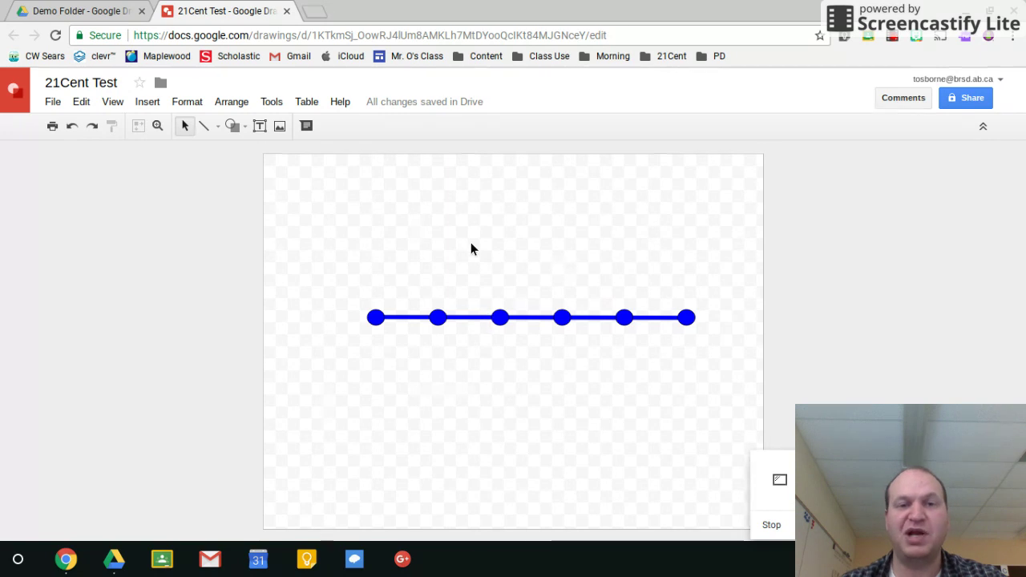
{"action": "right_click", "coordinate": [452, 199]}
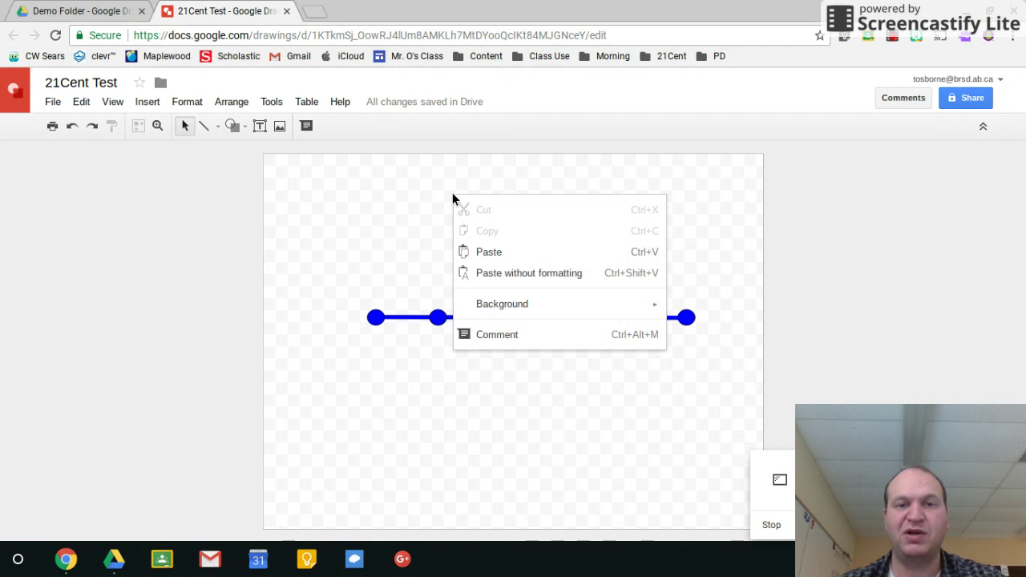
{"action": "left_click", "coordinate": [440, 318]}
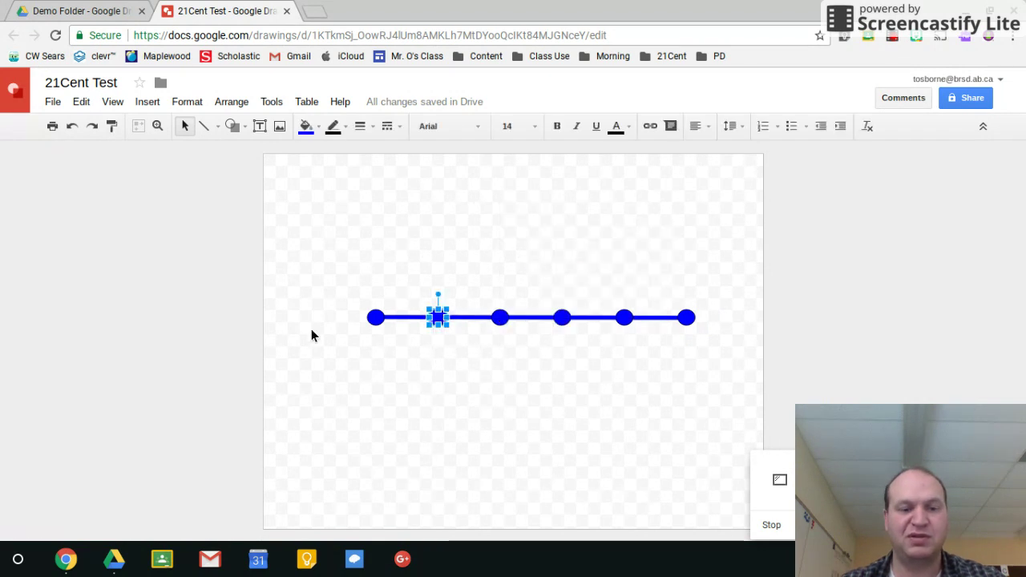
{"action": "left_click", "coordinate": [376, 318]}
{"action": "right_click", "coordinate": [376, 318]}
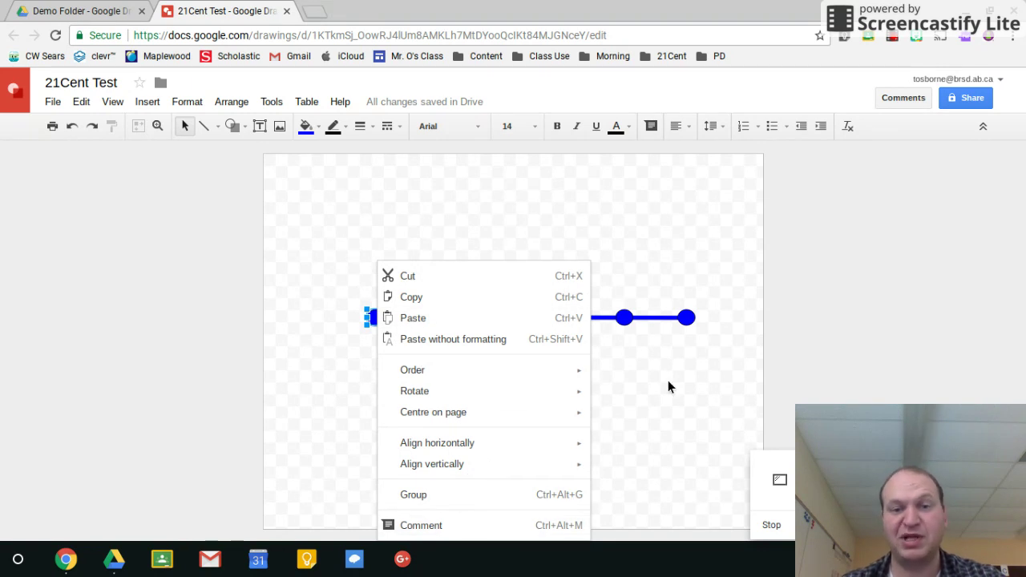
{"action": "left_click", "coordinate": [661, 409]}
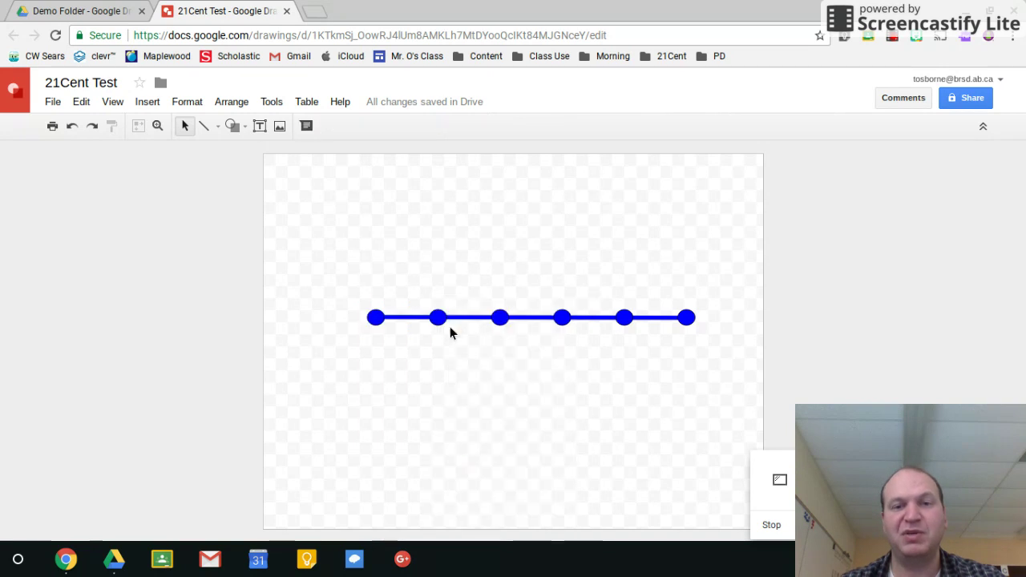
{"action": "left_click", "coordinate": [378, 322]}
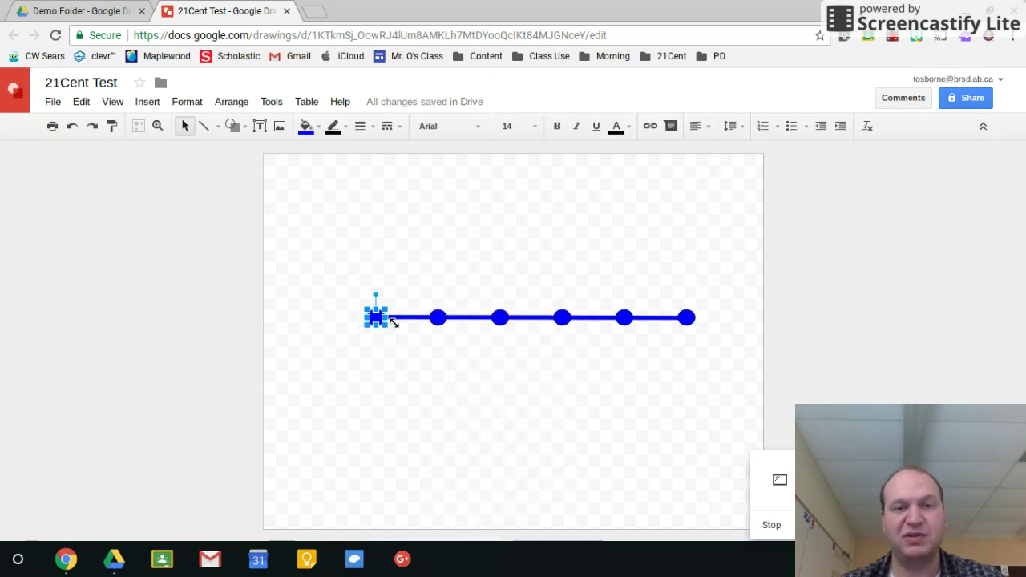
{"action": "left_click", "coordinate": [439, 318], "text": "shift"}
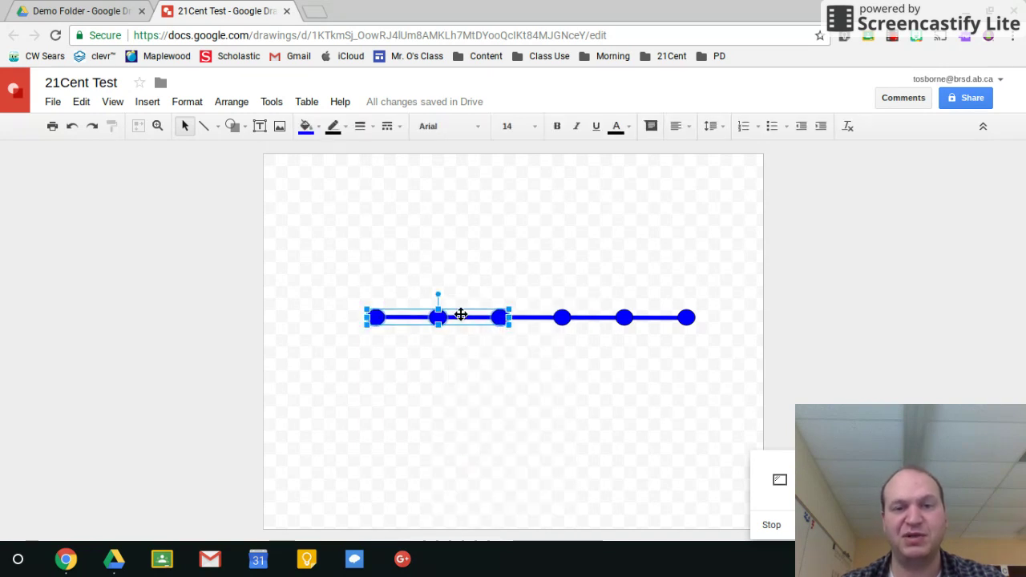
{"action": "right_click", "coordinate": [459, 315]}
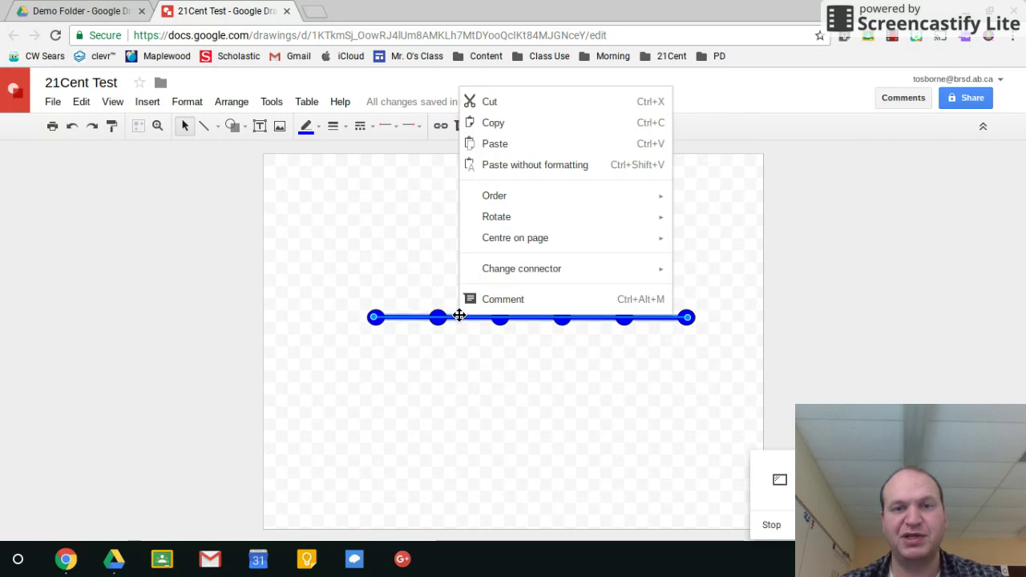
{"action": "left_click", "coordinate": [411, 271]}
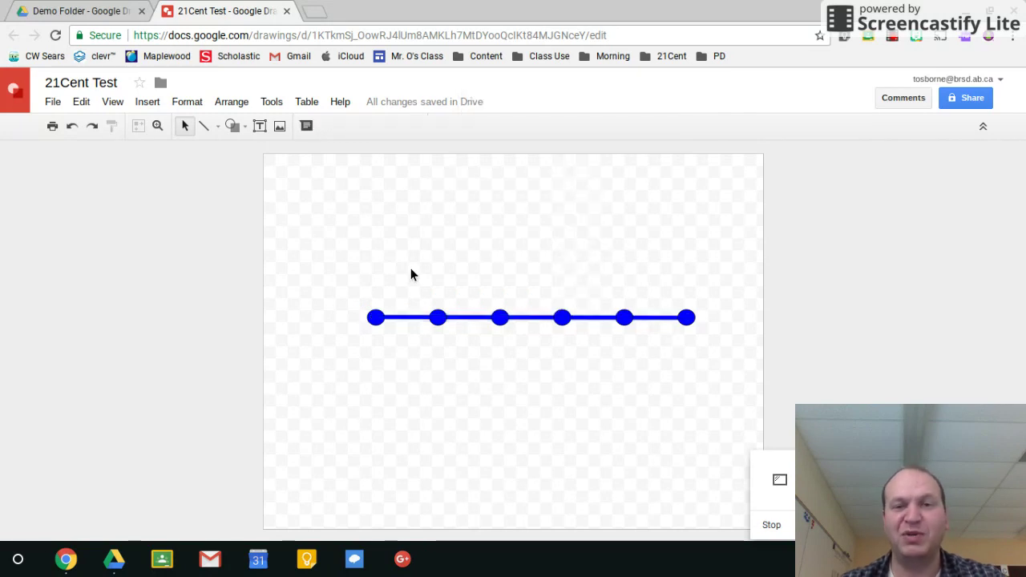